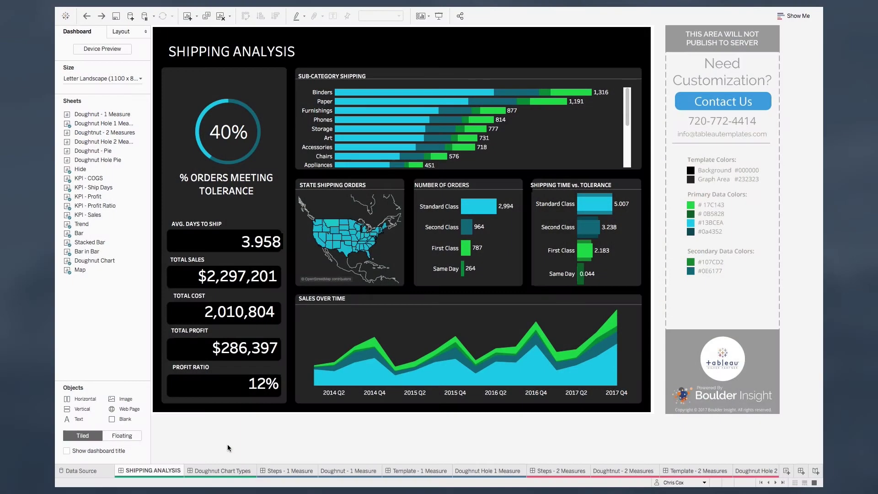
Switch to the Doughnut Chart Types sheet listing Single Measure, Multiple Measures and Doughnut Pie
key("ctrl+Tab")
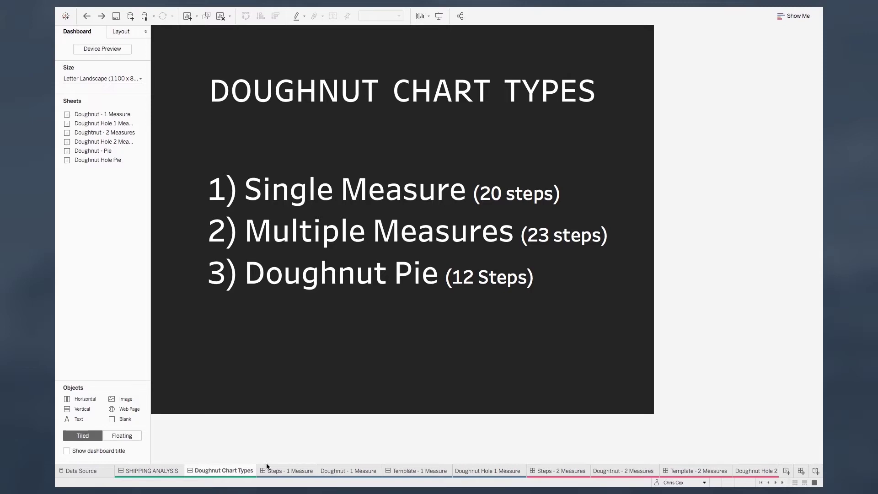
Review the Steps - 1 Measure instructions, then go to the empty Doughnut - 1 Measure worksheet
left_click(287, 470)
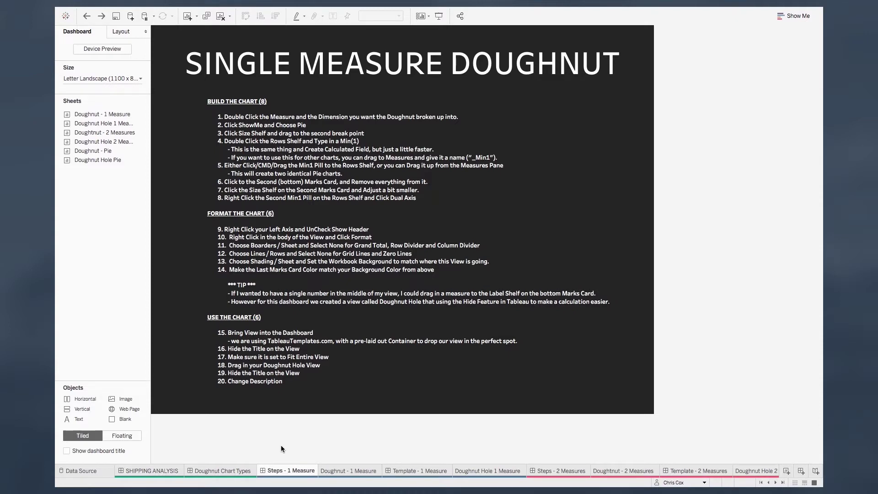
left_click(357, 471)
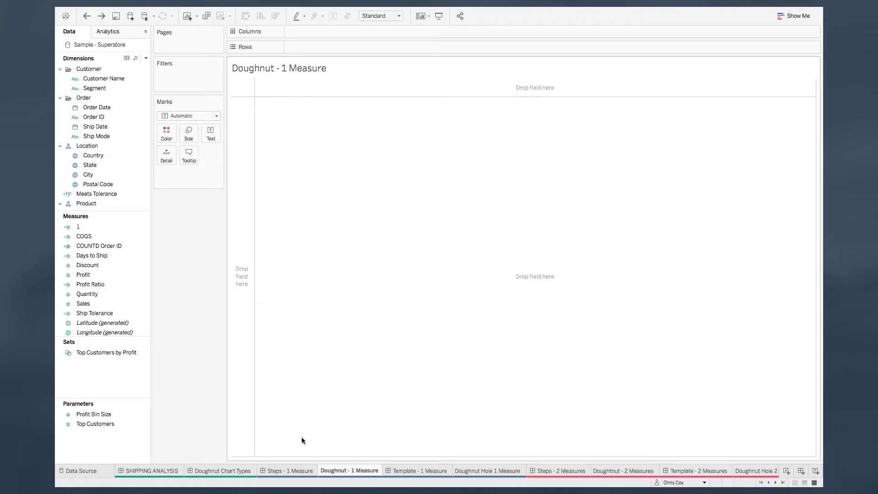
Put Meets Tolerance on Rows and Columns, converting the Columns pill to Count
double_click(123, 194)
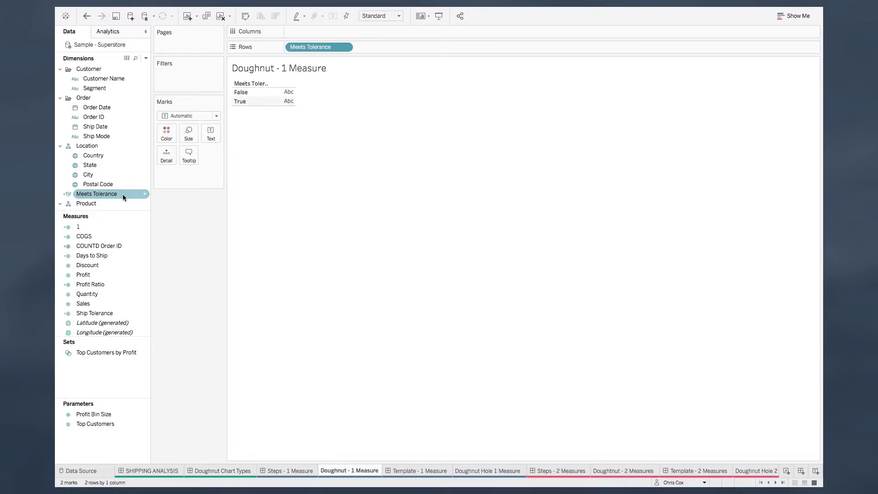
left_click(123, 193)
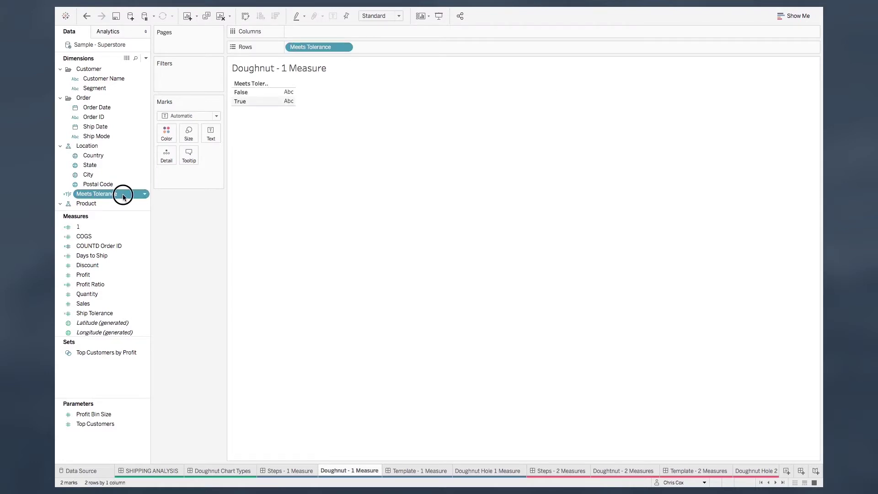
double_click(123, 194)
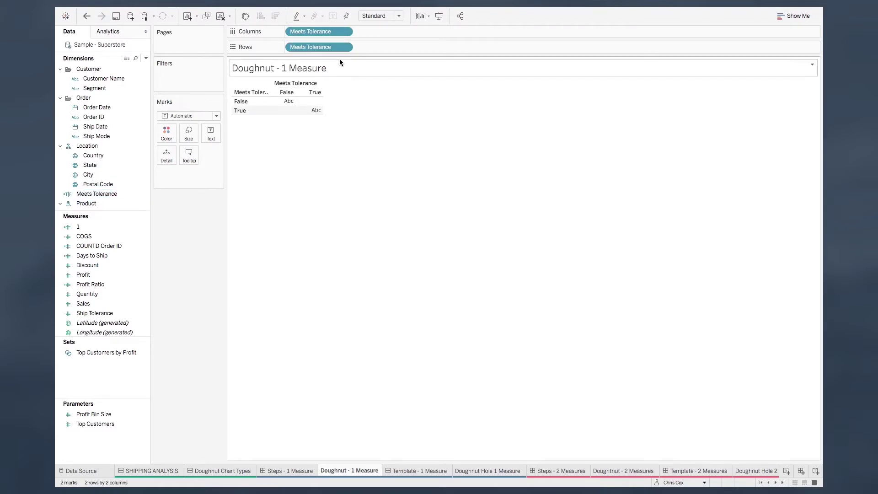
left_click(345, 33)
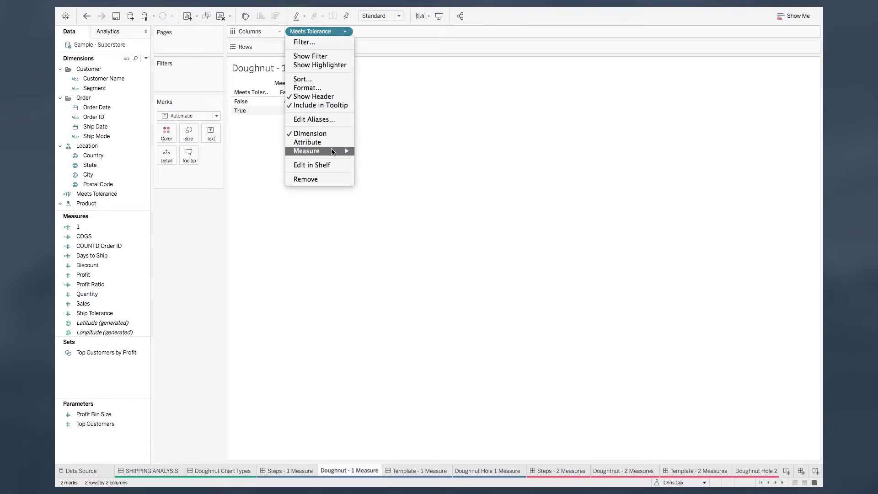
mouse_move(333, 152)
left_click(383, 170)
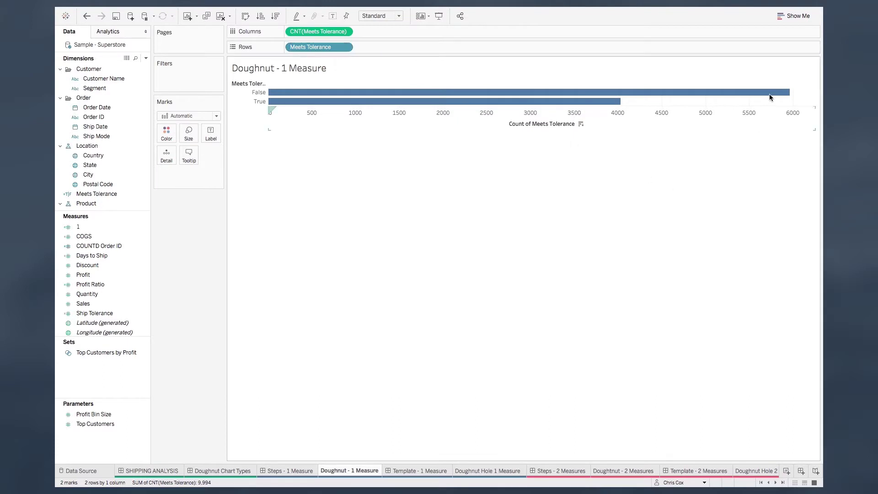
Turn the bars into a pie chart via Show Me and enlarge it with the Size slider
left_click(791, 15)
left_click(802, 64)
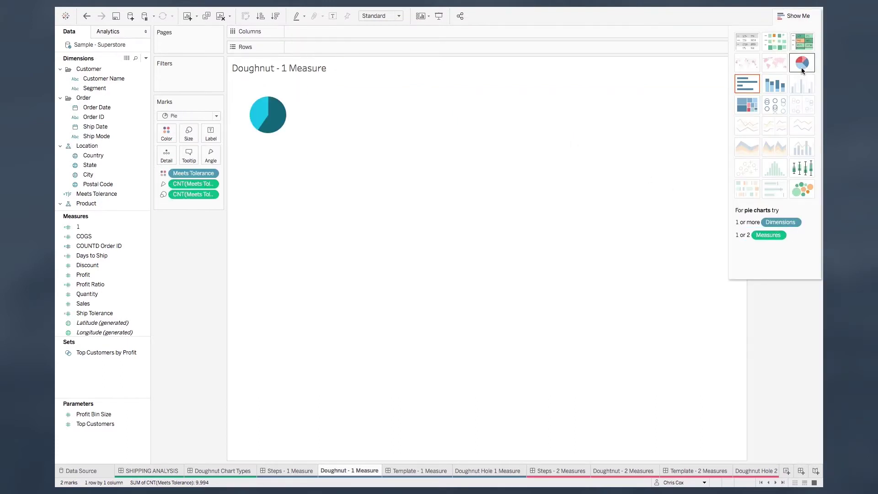
left_click(799, 15)
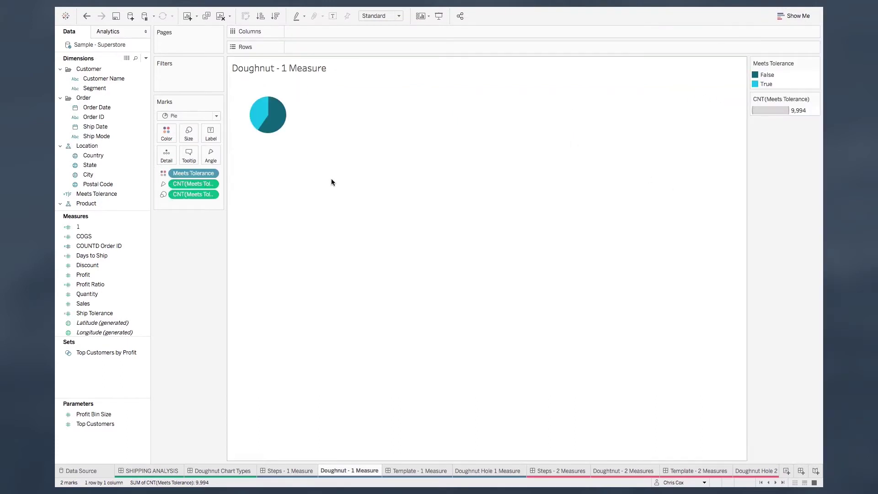
left_click(188, 132)
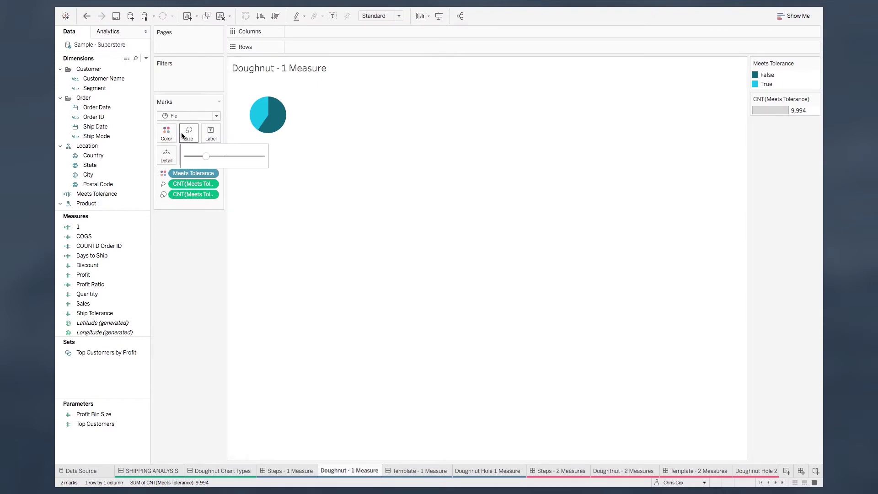
left_click_drag(204, 156, 224, 157)
left_click(246, 199)
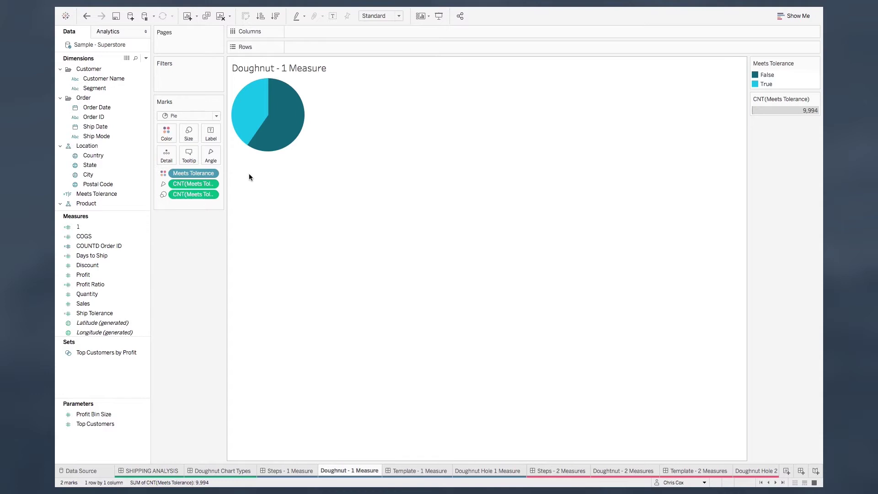
Add a Min(1) calculation to Rows, save it as a measure, and add a second Min(1) to Rows
double_click(300, 46)
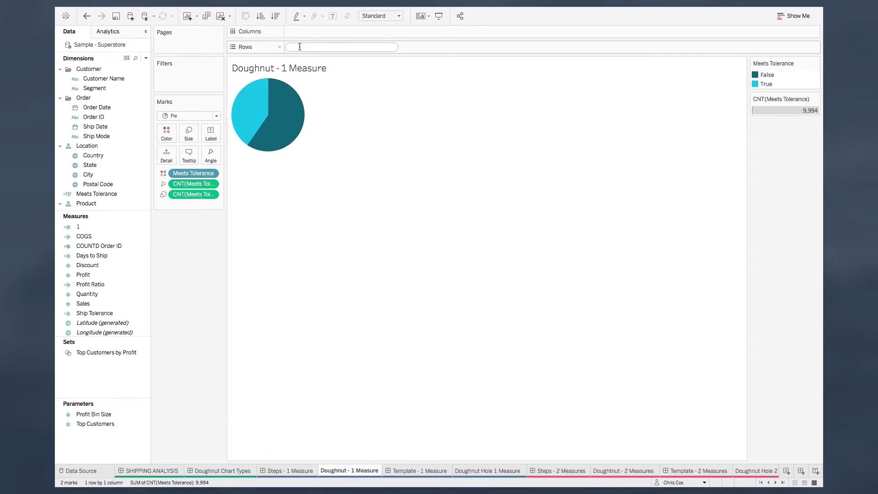
type("Min(1)")
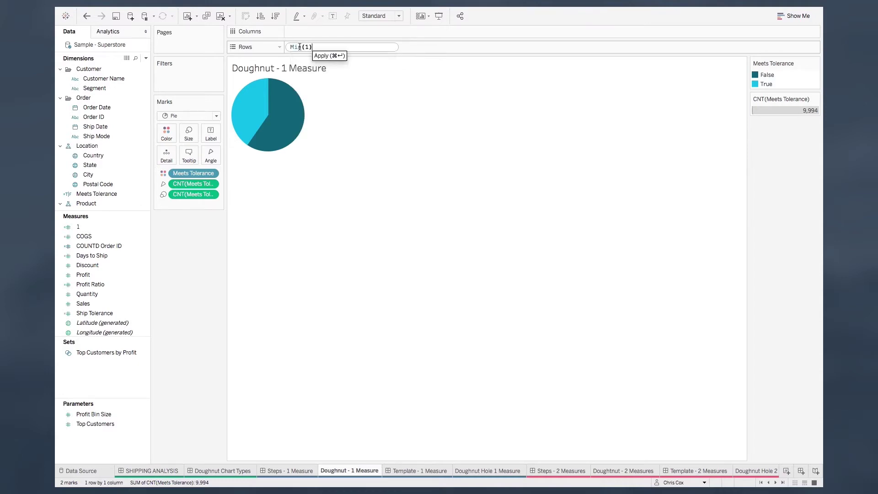
key("Return")
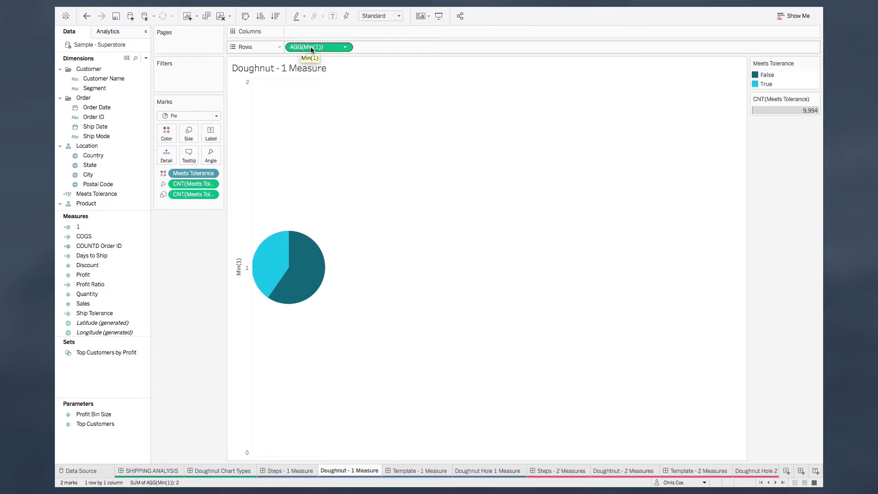
left_click_drag(301, 49, 110, 253)
left_click(173, 279)
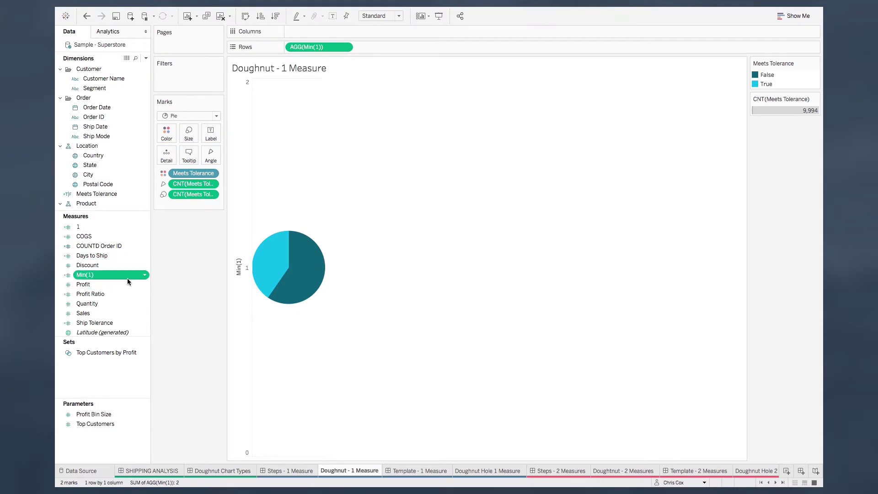
left_click_drag(122, 280, 395, 48)
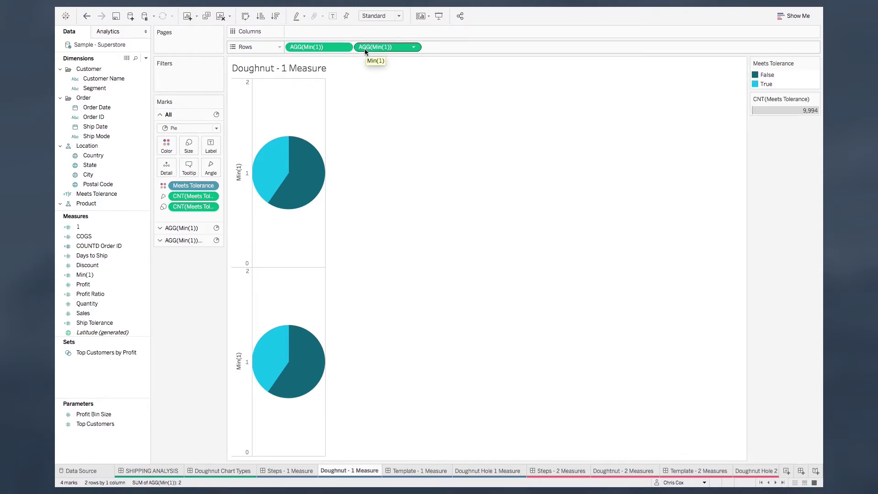
left_click(195, 228)
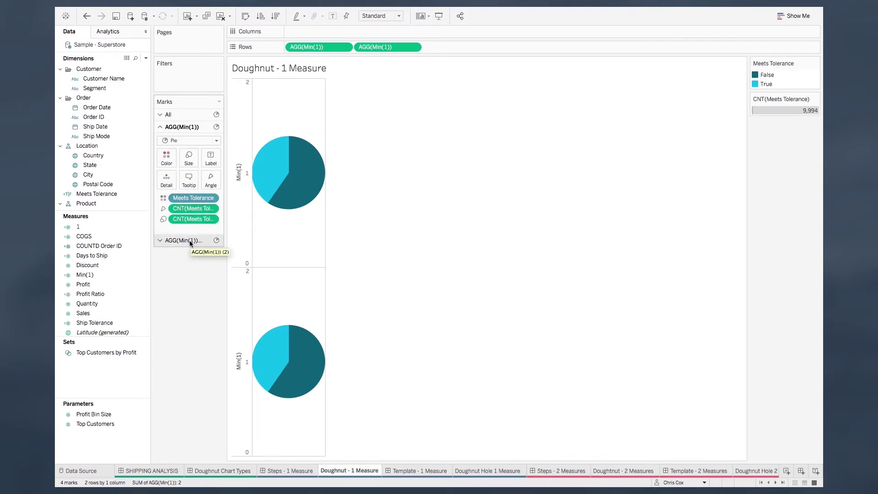
Remove the count and colour pills from the second Min(1) marks and shrink that pie slightly
left_click(189, 241)
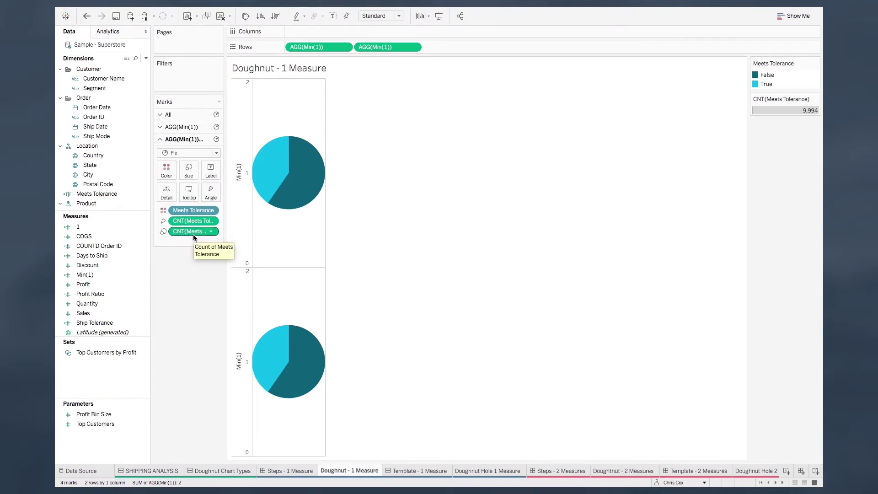
left_click_drag(192, 232, 126, 225)
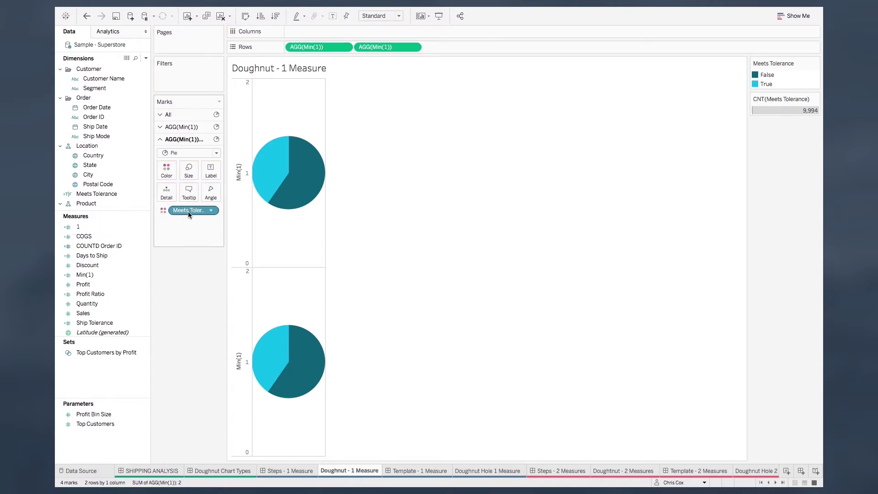
left_click_drag(188, 210, 123, 212)
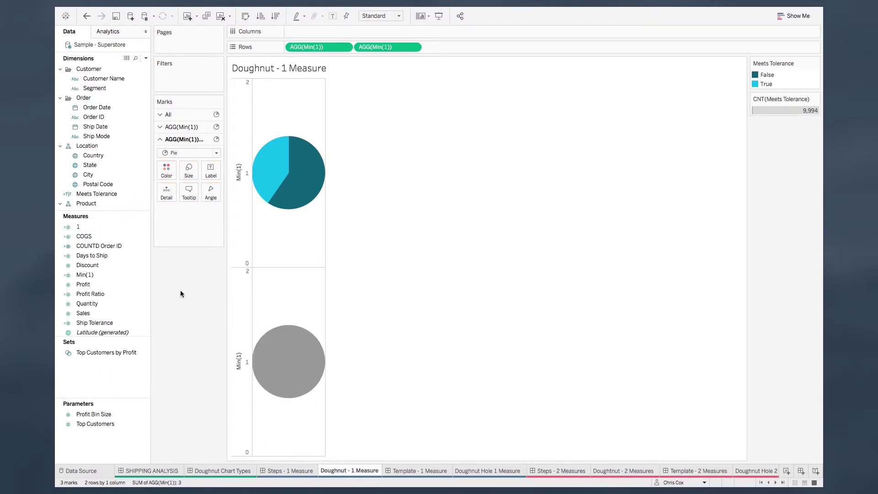
left_click(189, 172)
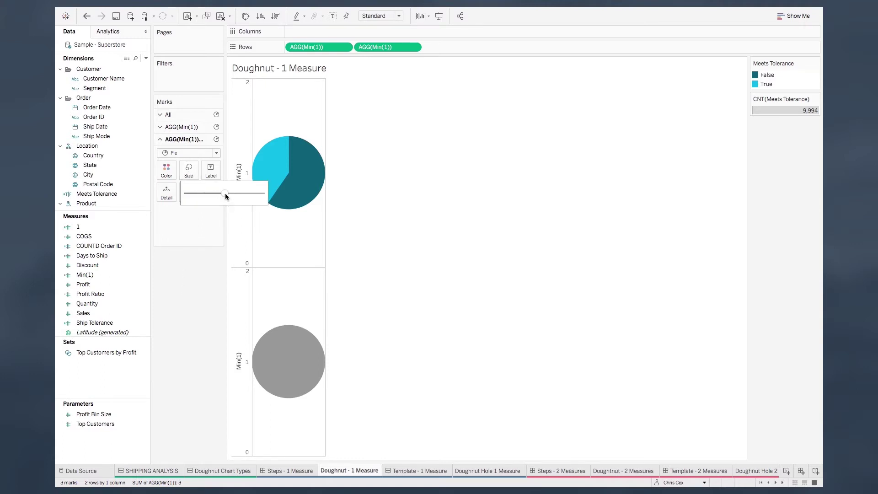
left_click_drag(225, 193, 219, 195)
left_click(348, 235)
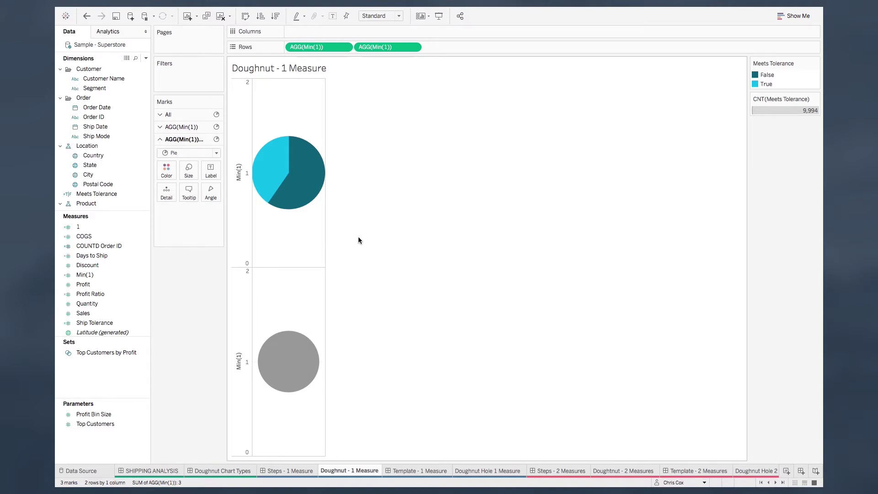
left_click(415, 48)
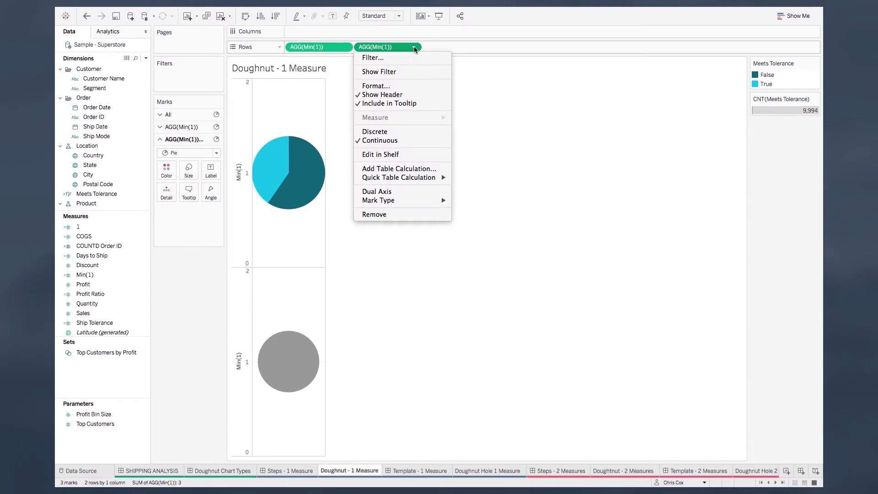
Make the second Min(1) a dual axis and synchronize the two Min(1) axes
left_click(413, 192)
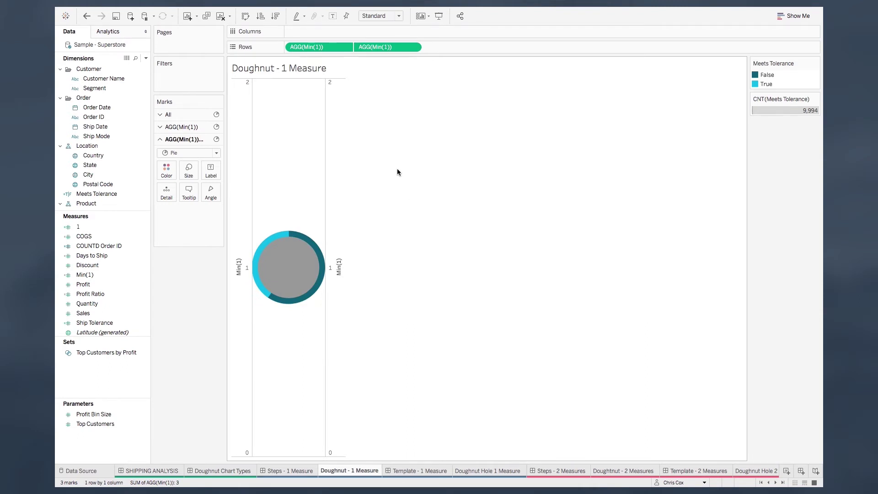
right_click(334, 189)
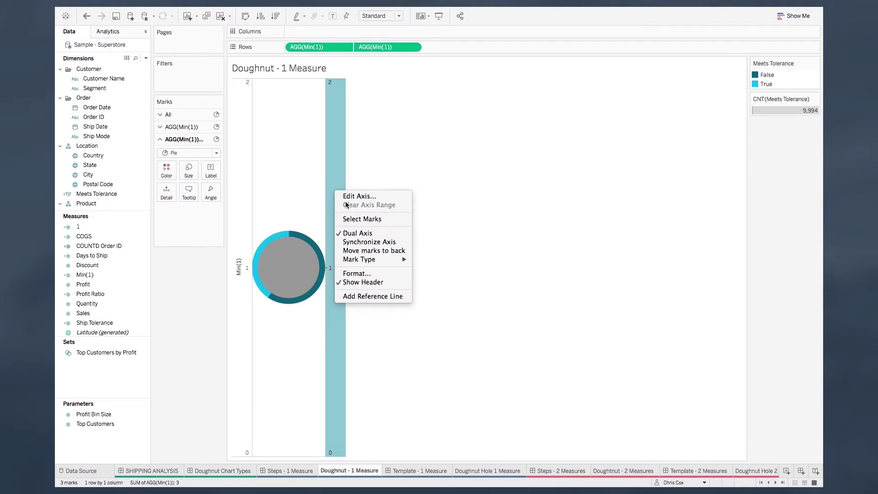
left_click(356, 239)
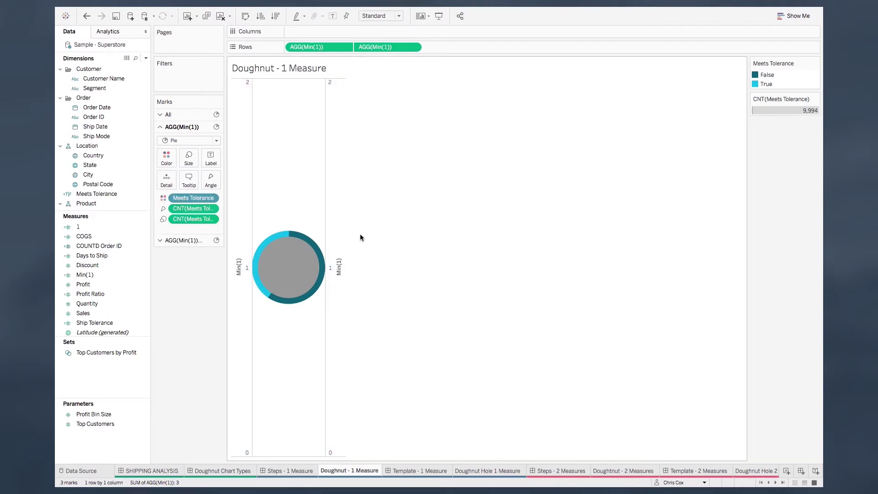
Hide the left Min(1) axis header
right_click(239, 237)
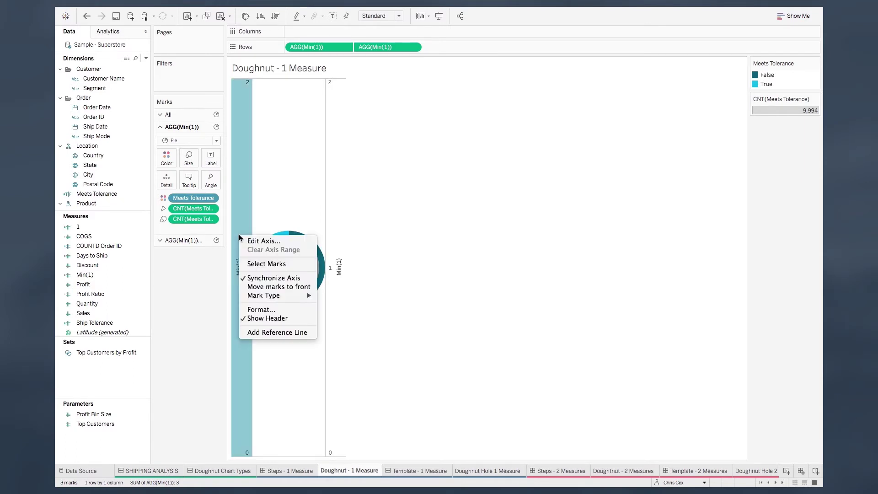
left_click(289, 319)
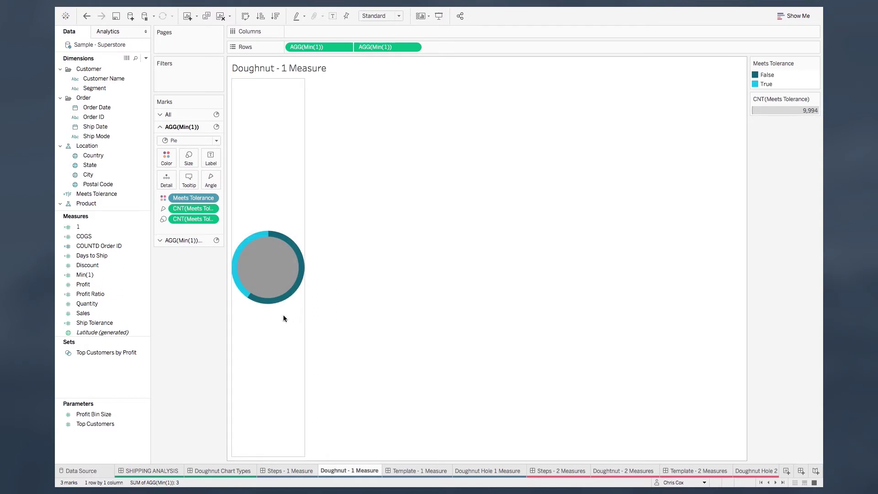
right_click(272, 309)
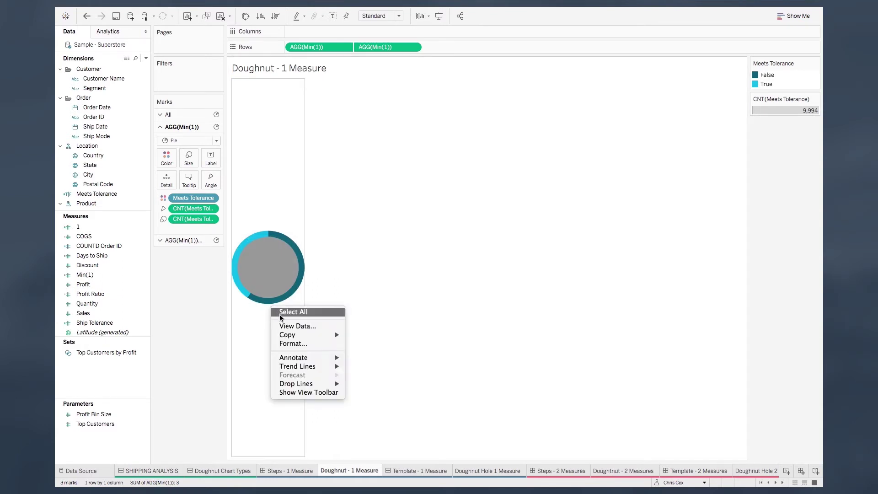
left_click(291, 344)
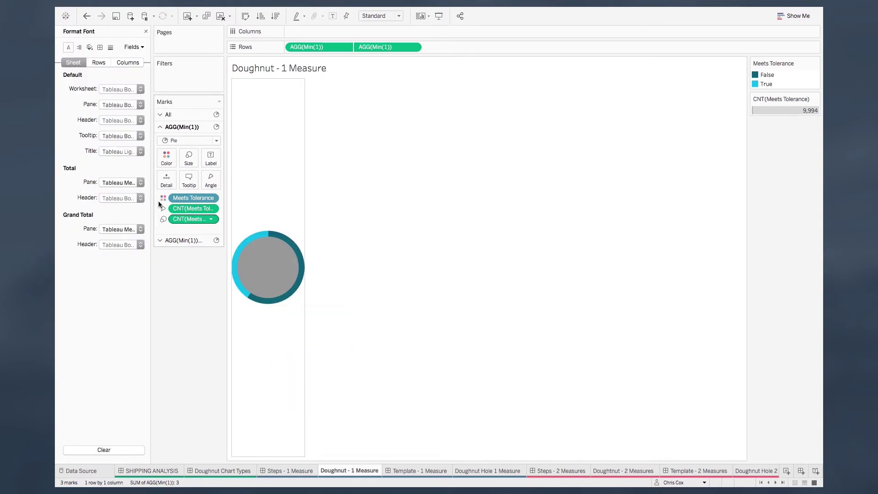
Set the Grand Total, Row Divider and Column Divider borders to None
left_click(100, 47)
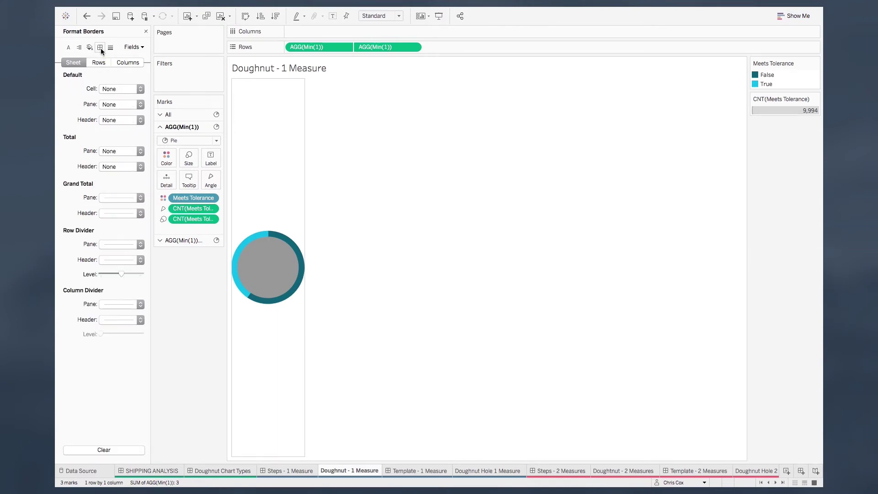
left_click(125, 199)
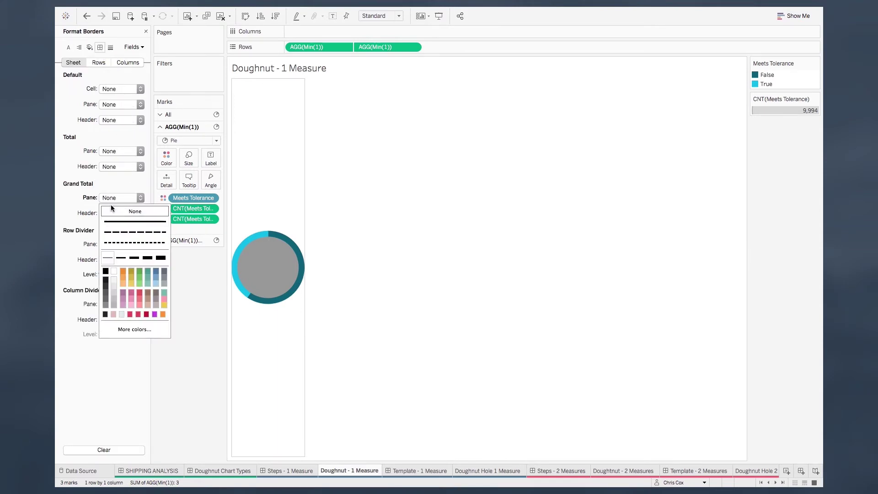
left_click(115, 209)
left_click(116, 215)
left_click(118, 227)
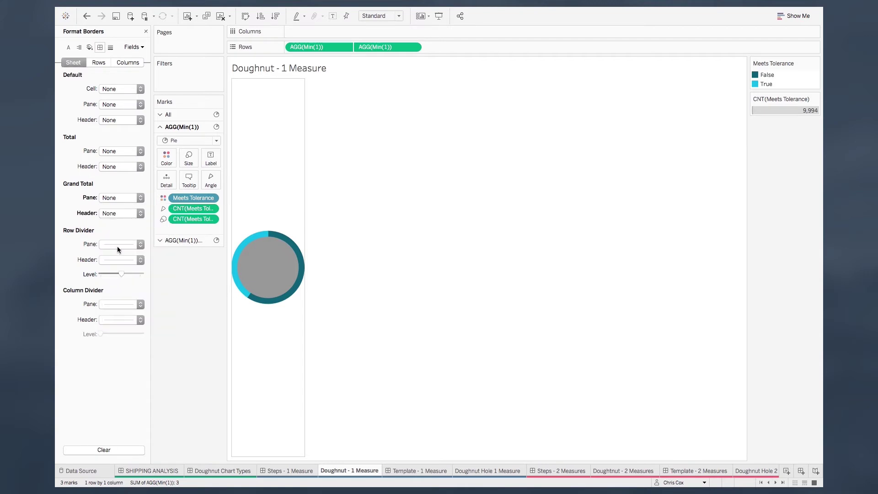
left_click(117, 245)
left_click(113, 259)
left_click(115, 304)
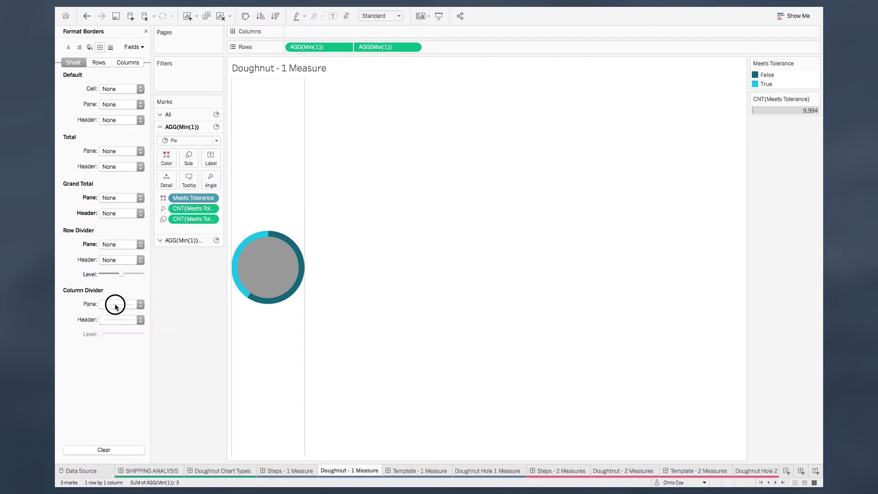
left_click(81, 304)
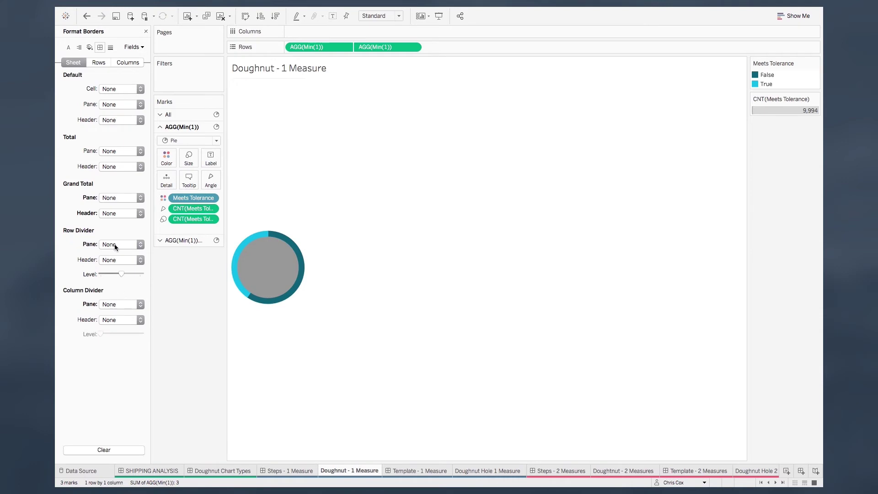
Set the zero lines and row grid lines to None
left_click(111, 48)
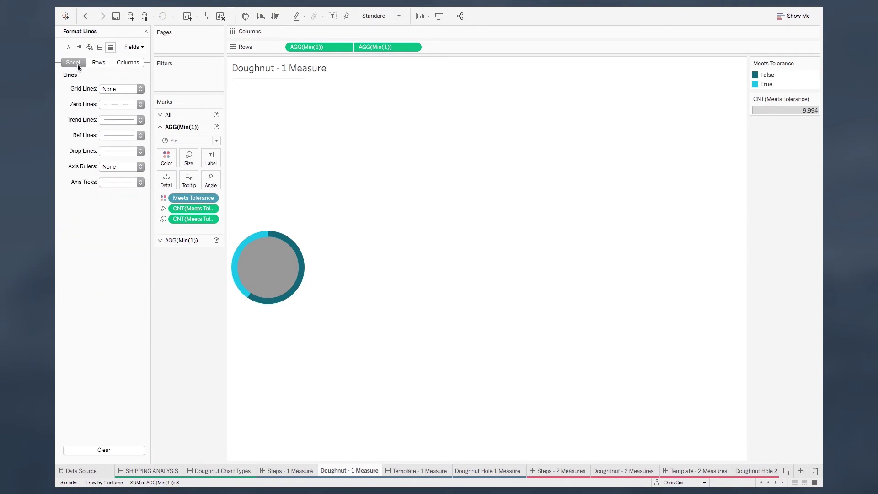
left_click(118, 105)
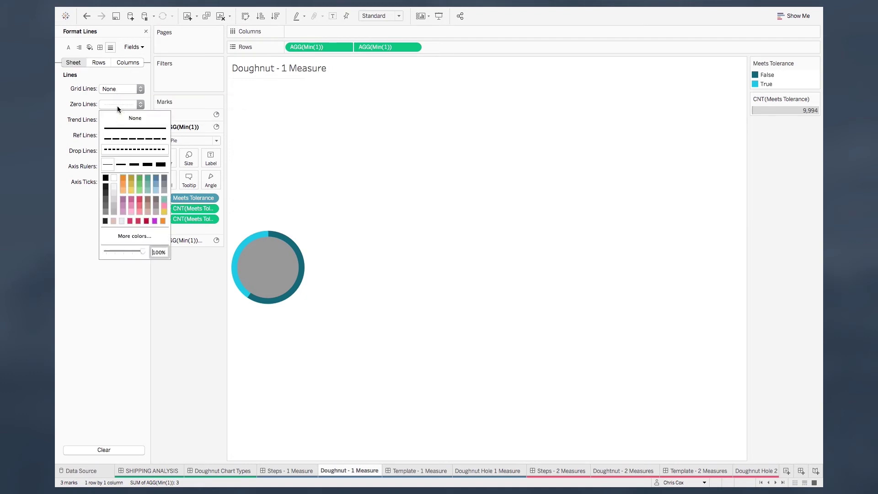
left_click(120, 118)
left_click(98, 63)
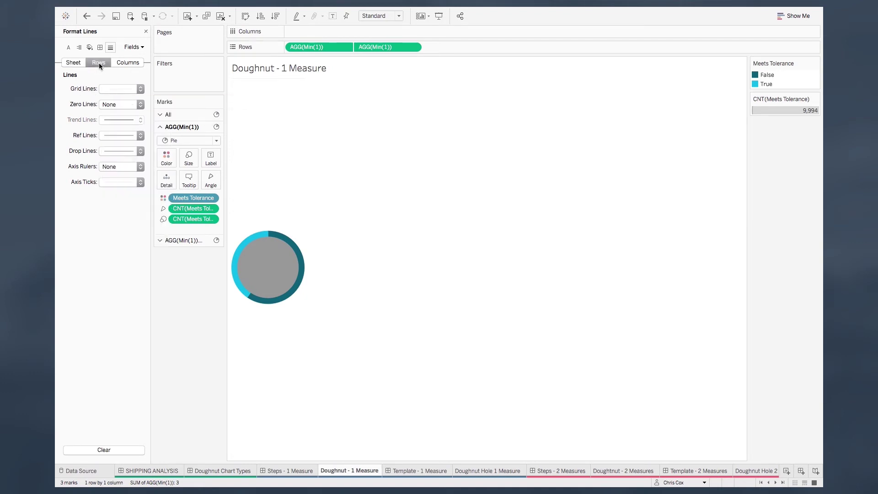
left_click(118, 89)
left_click(118, 100)
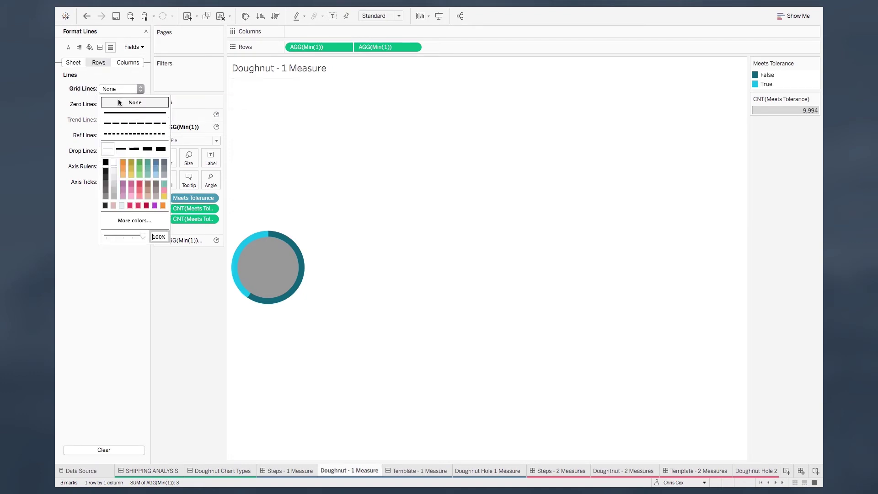
left_click(82, 81)
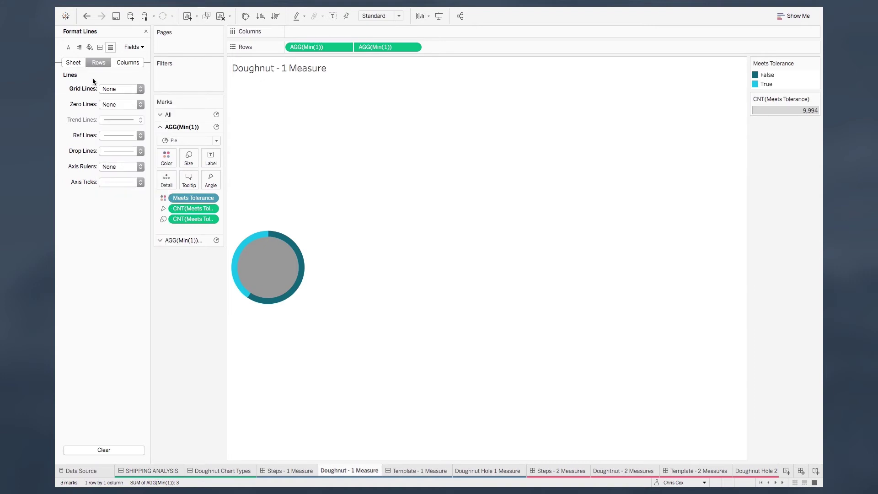
left_click(90, 48)
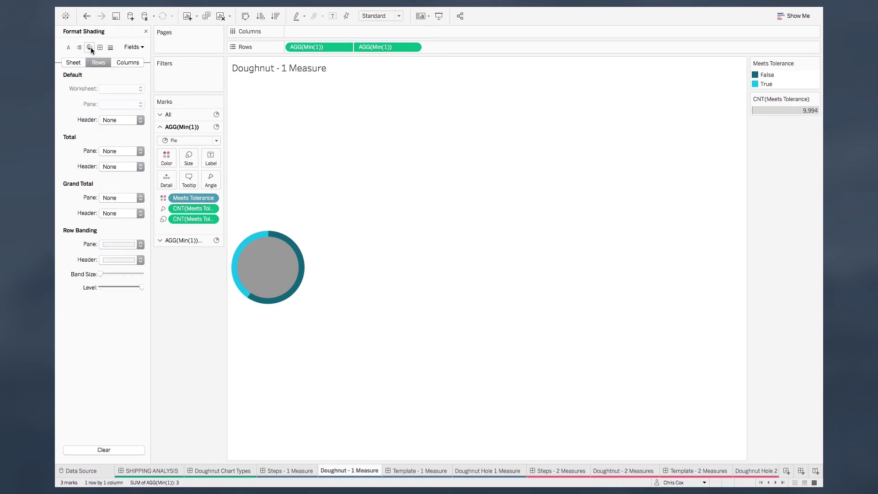
Shade the worksheet background dark grey
left_click(72, 62)
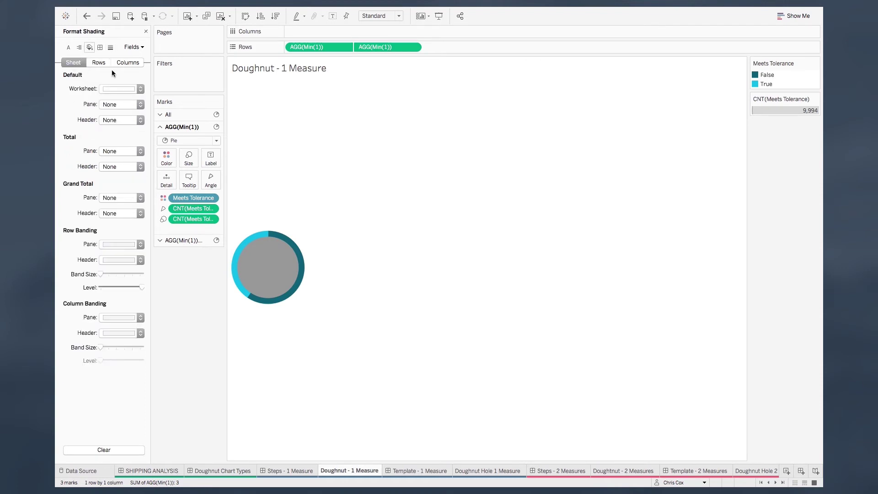
left_click(128, 89)
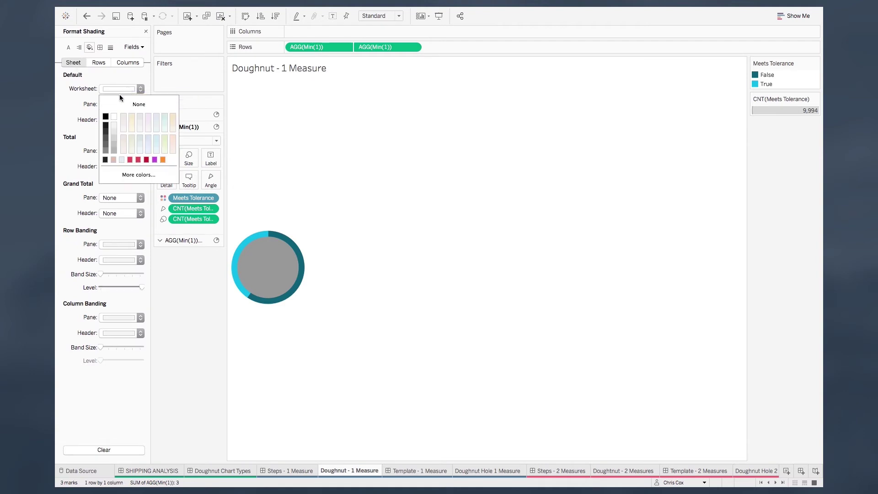
left_click(105, 160)
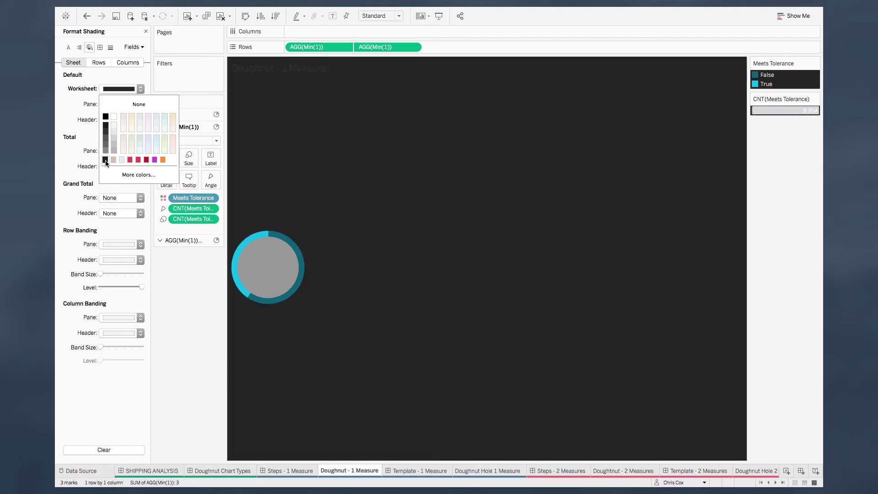
Colour the inner Min(1) circle black so the doughnut centre looks hollow
left_click(190, 241)
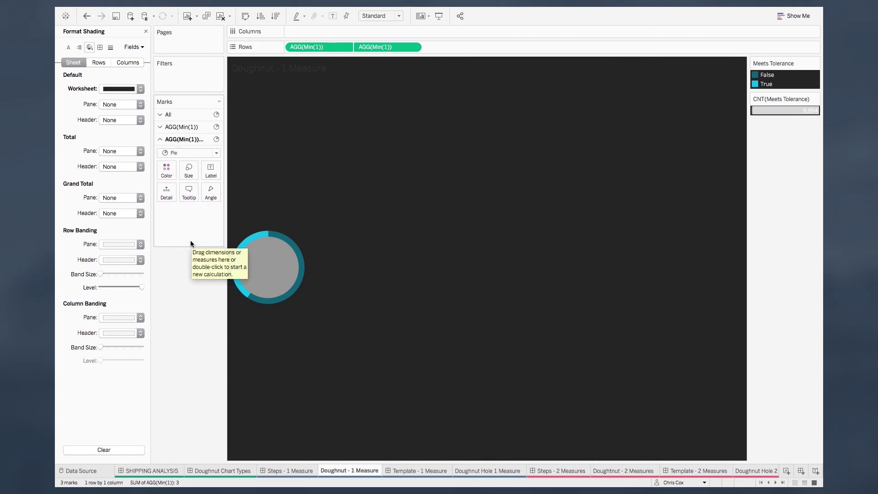
left_click(167, 170)
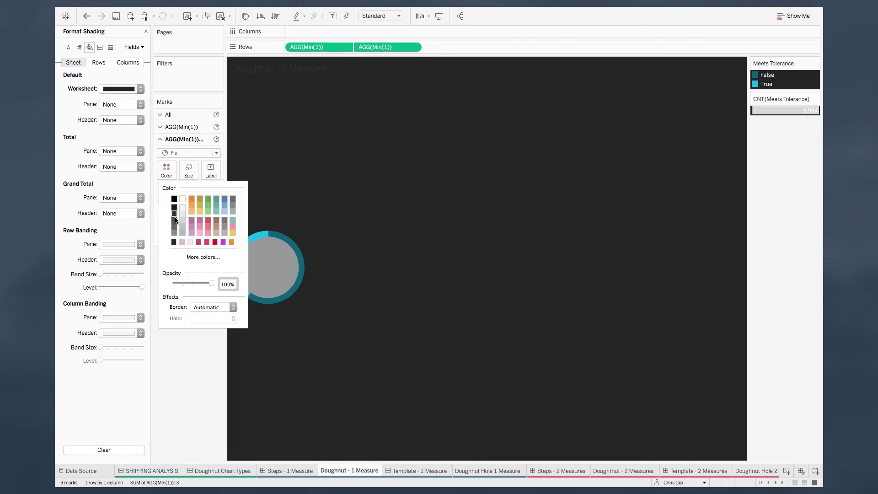
left_click(174, 242)
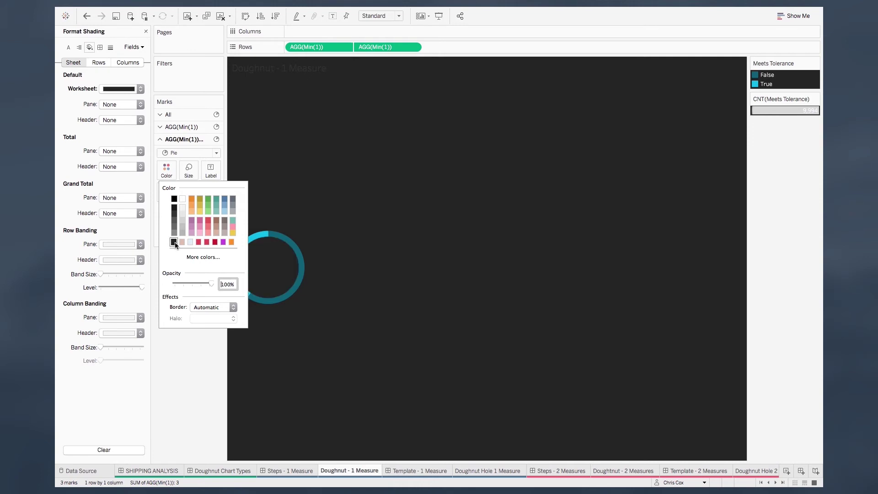
left_click(188, 350)
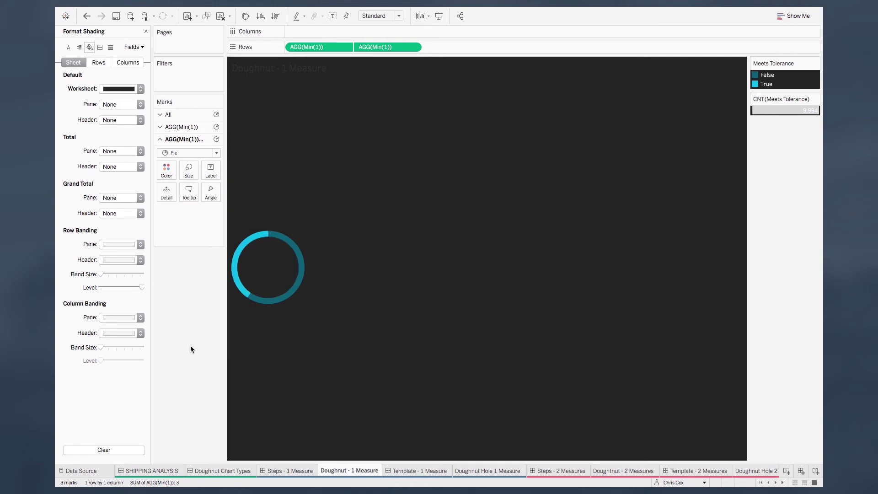
Place Doughnut - 1 Measure in the Template - 1 Measure dashboard placeholder and hide its title
key("ctrl+Tab")
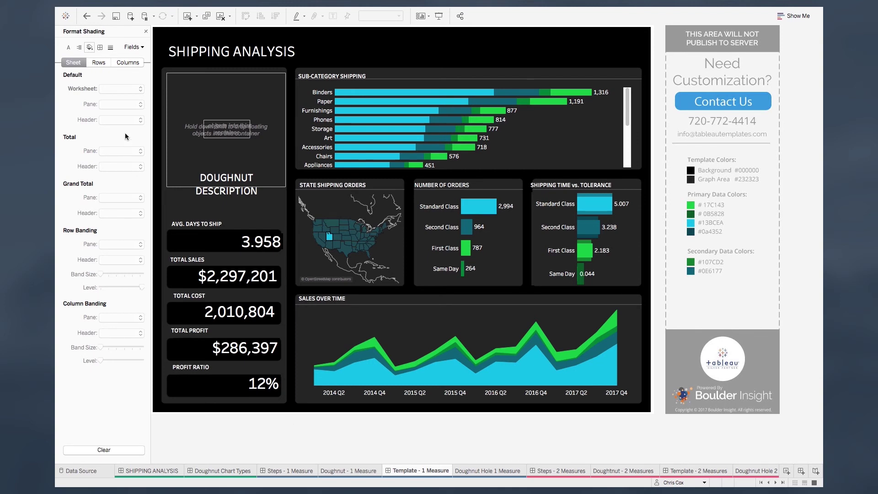
left_click(146, 31)
left_click_drag(119, 114, 203, 131)
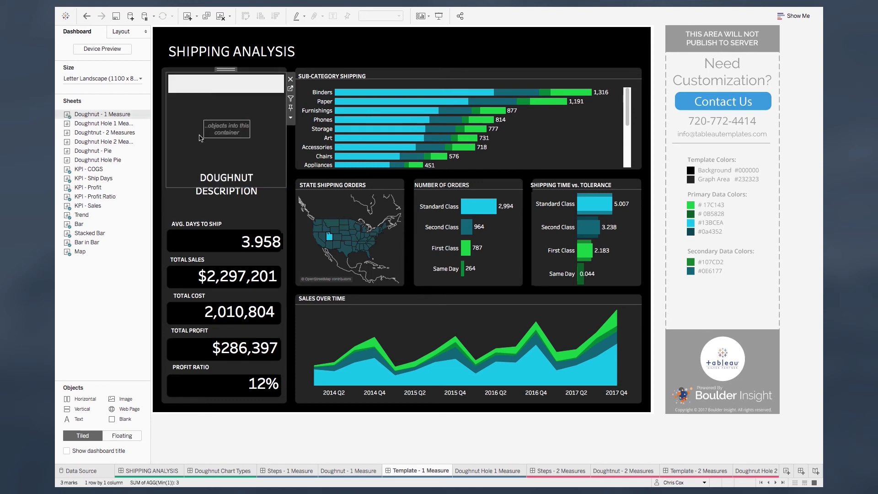
left_click(291, 120)
left_click(276, 160)
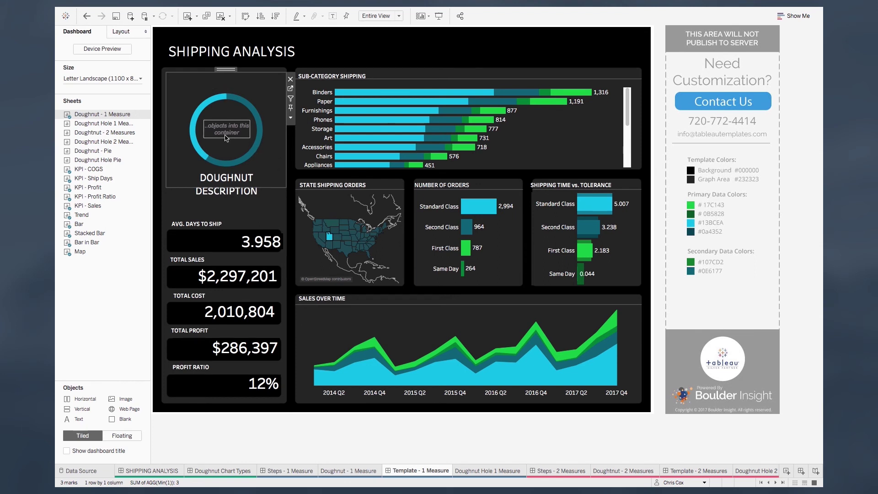
Place the Doughnut Hole 1 Measure sheet on the doughnut and hide its title
left_click_drag(102, 122, 221, 133)
left_click(255, 167)
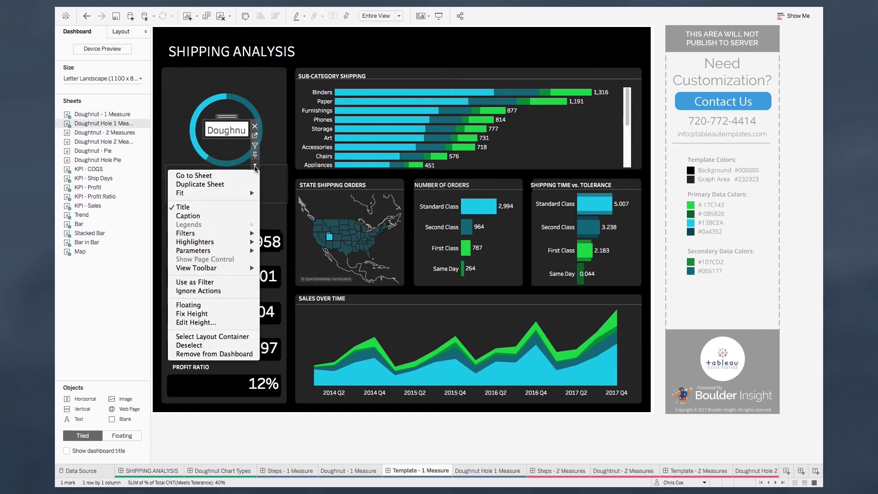
left_click(247, 208)
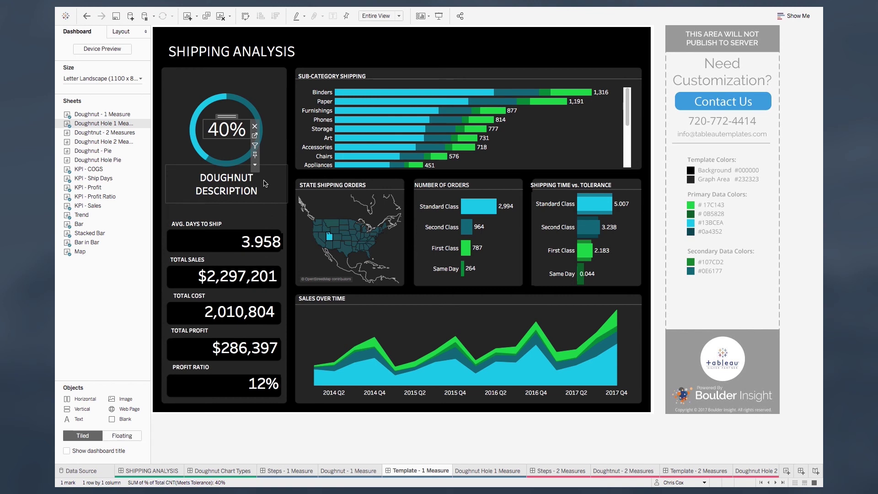
Change the description text to '% ORDERS MEETING TOLERANCE', centre-aligned
double_click(226, 183)
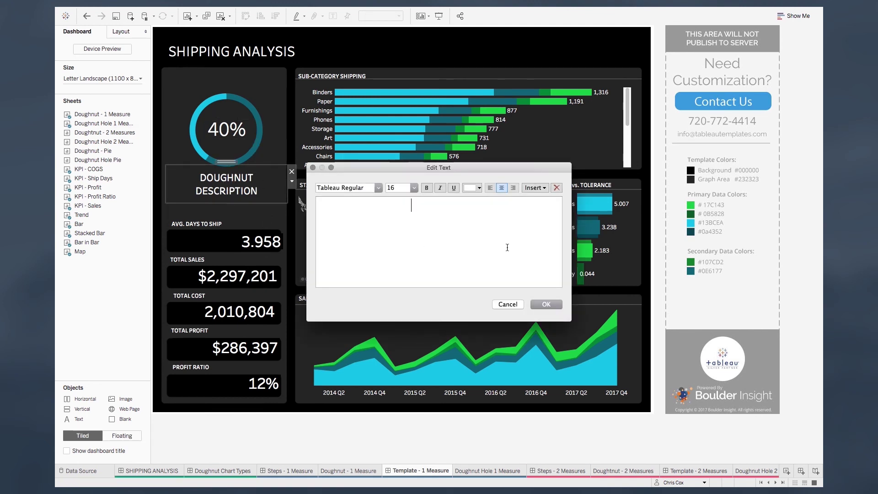
key("BackSpace")
type("% ORDERS MEETING TOLERANCE")
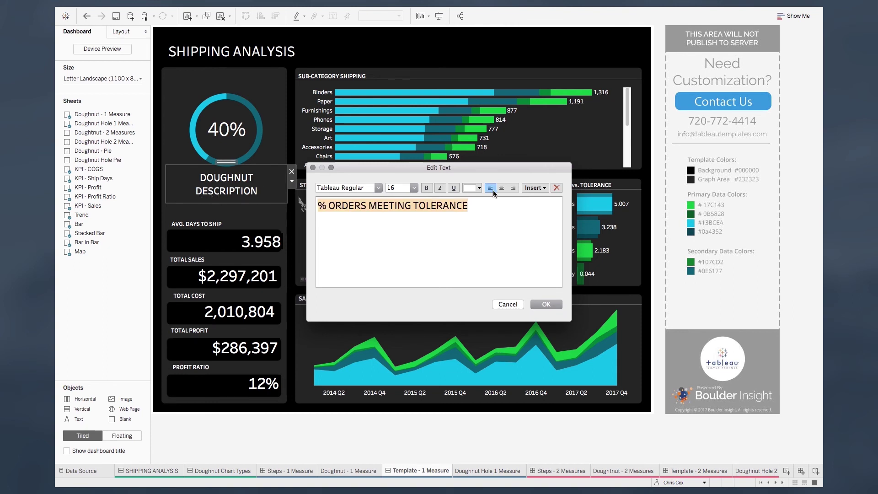
left_click(502, 188)
left_click(544, 304)
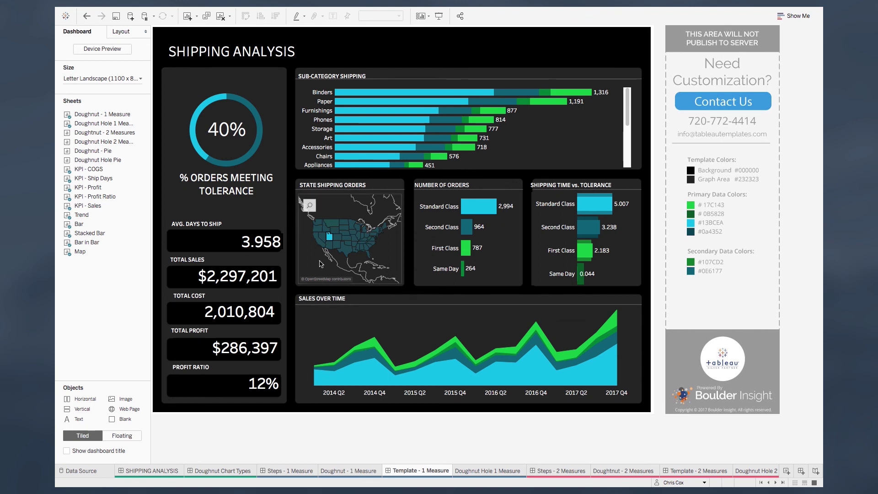
left_click(324, 240)
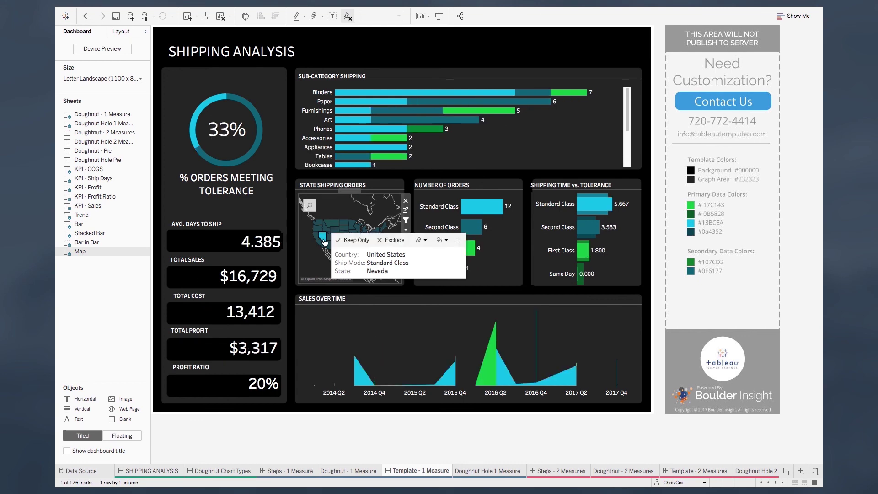
left_click(332, 223)
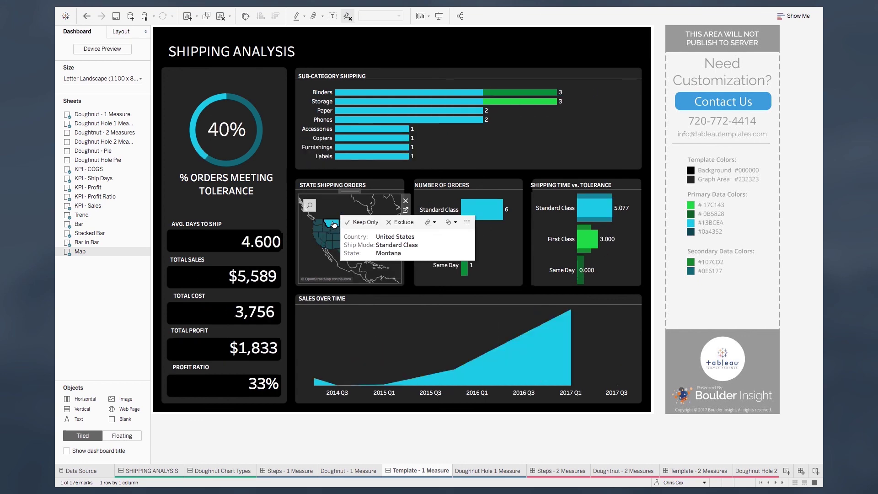
left_click(334, 224)
left_click(320, 436)
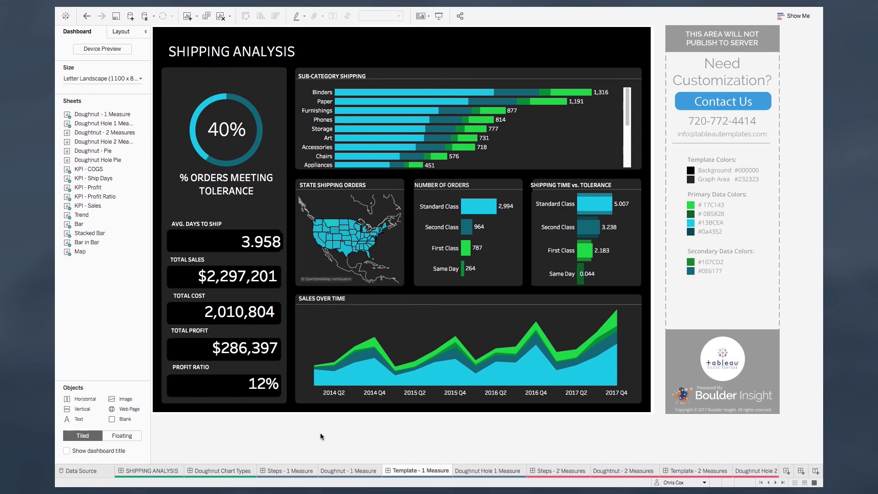